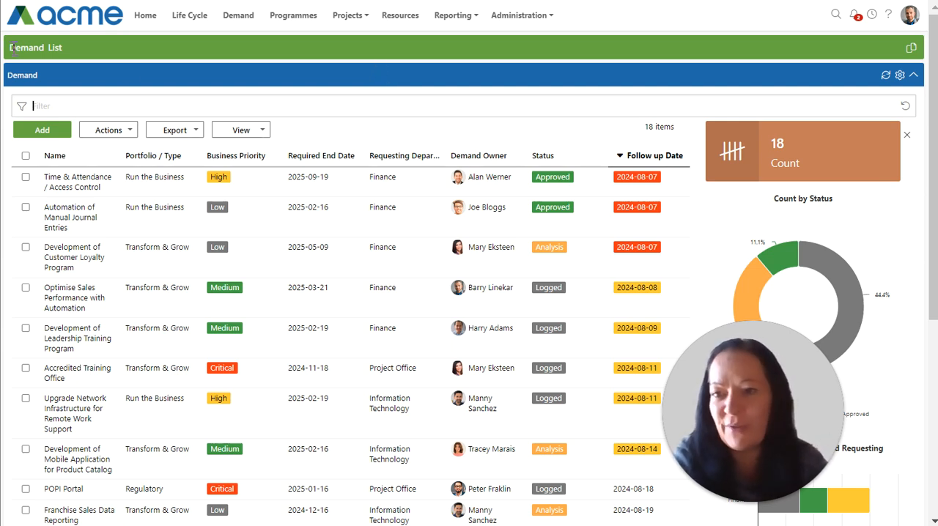
Switch the demand list to the Board view
drag(10, 47, 61, 47)
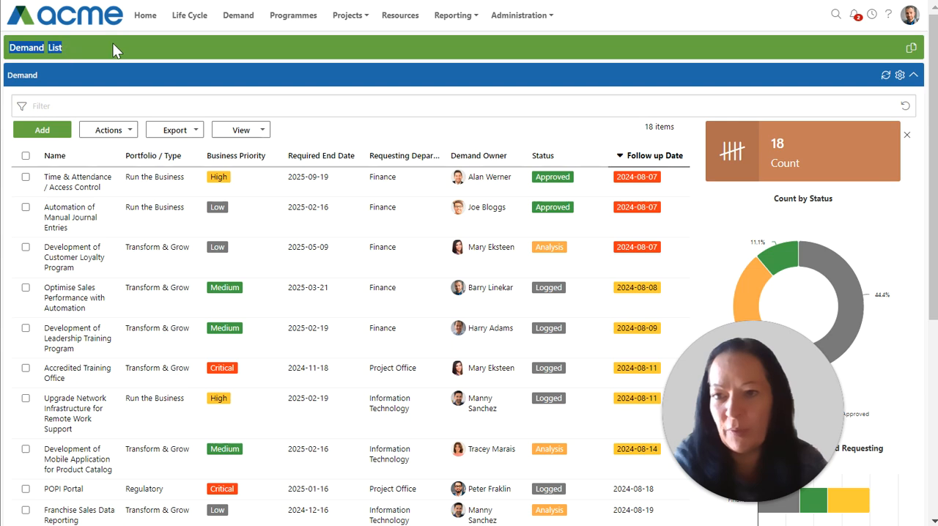
click(112, 43)
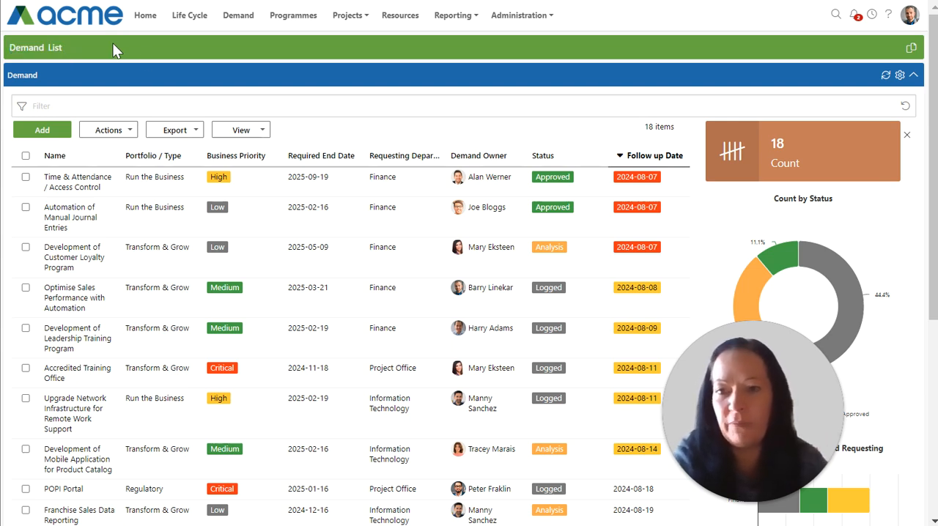
click(239, 130)
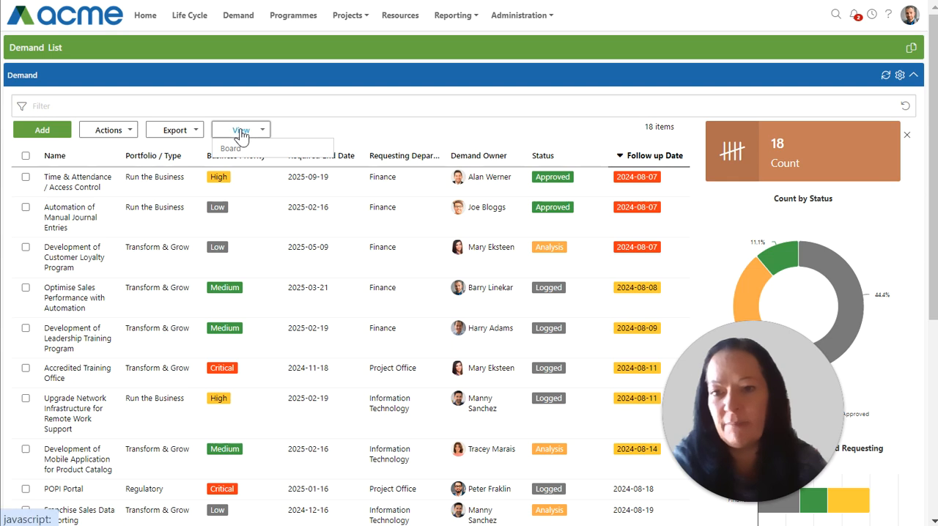
click(229, 150)
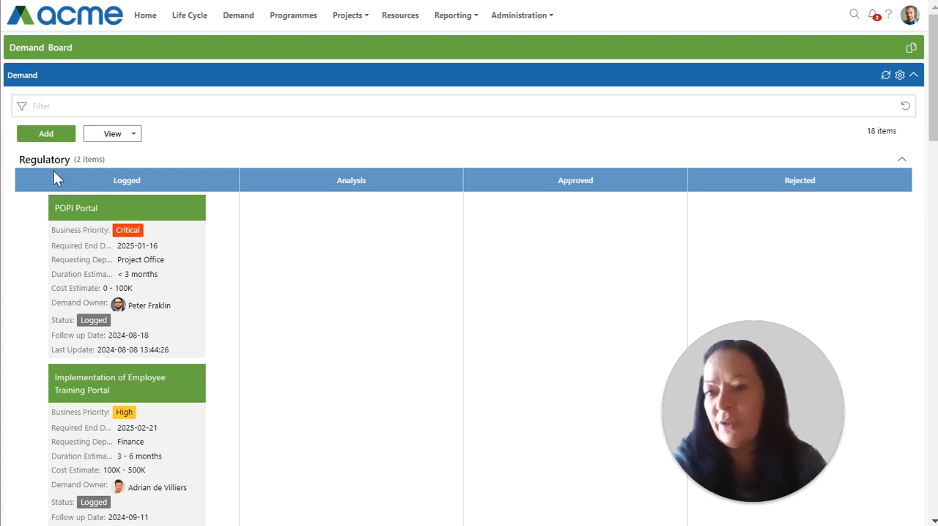
drag(21, 160, 62, 176)
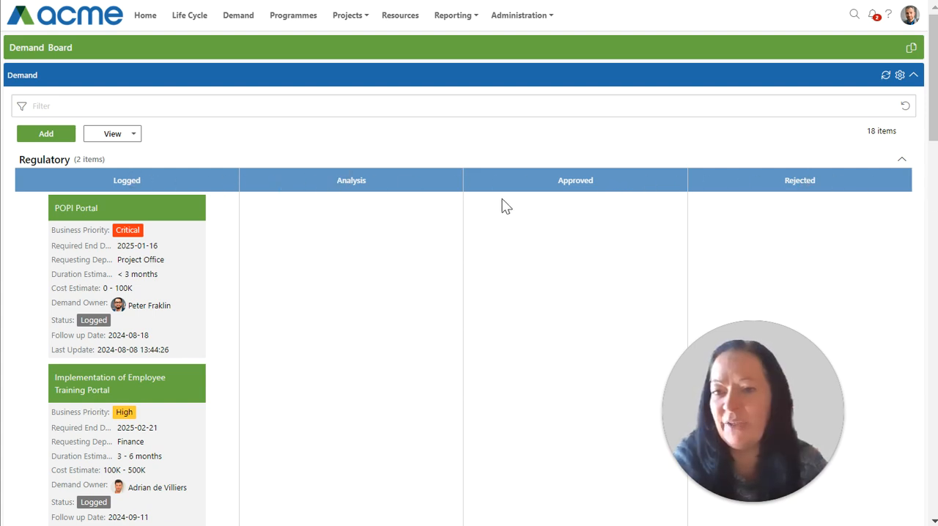
Collapse the Regulatory, Run the Business and Transform & Grow groups, and expand only Regulatory again
click(903, 162)
click(902, 187)
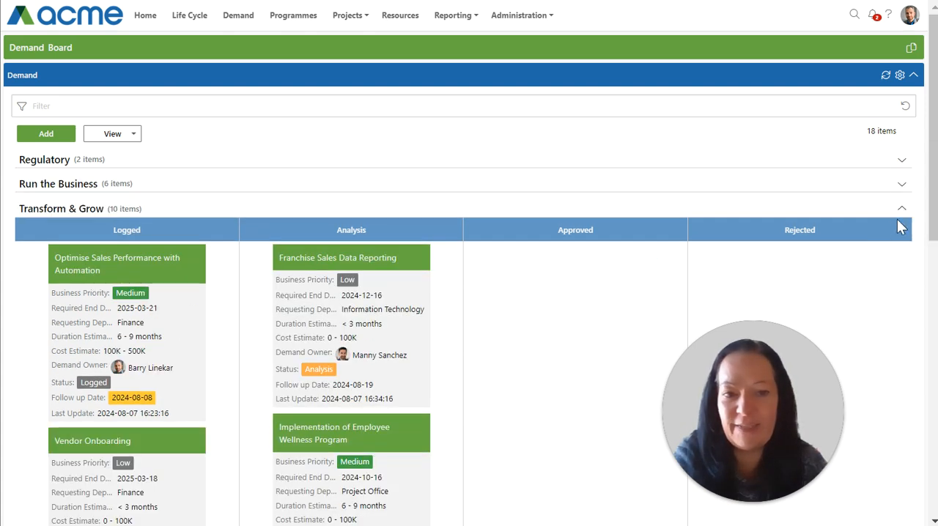
click(902, 209)
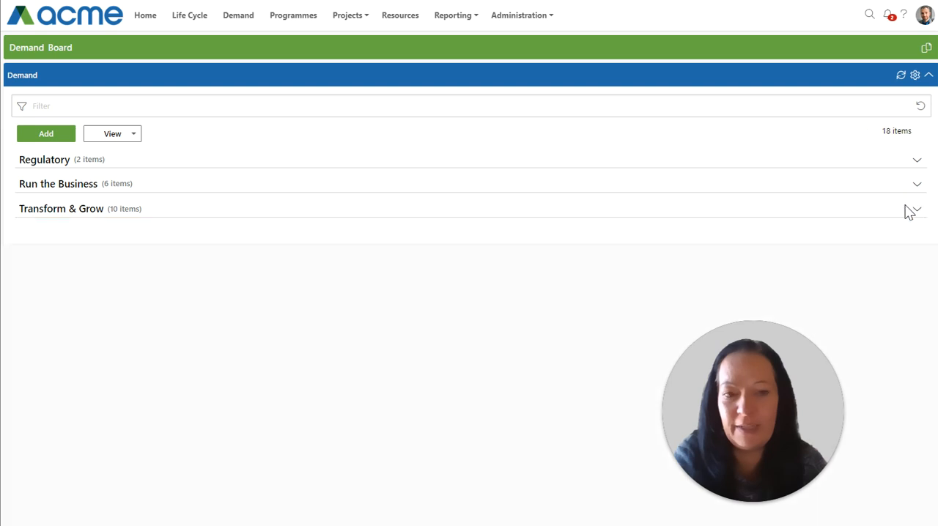
click(917, 161)
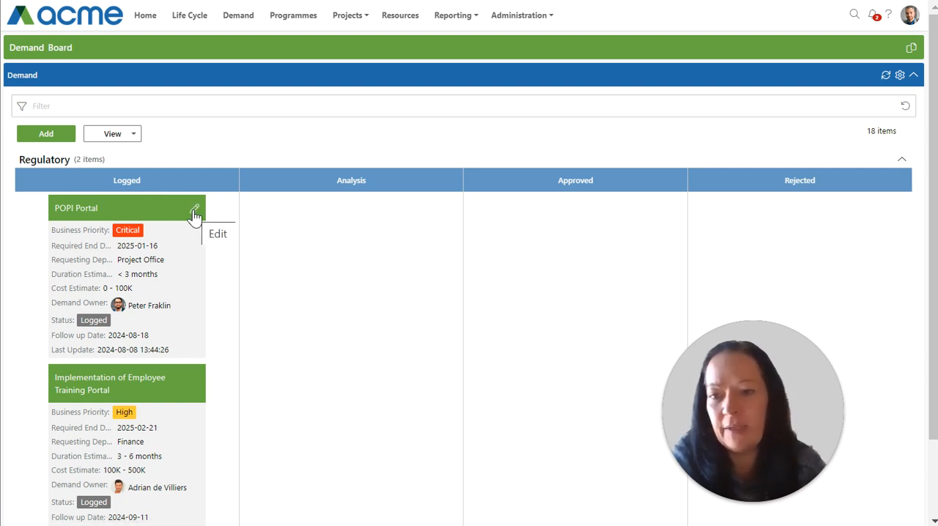
Set the POPI Portal card's Business Priority to High and save the change
click(194, 213)
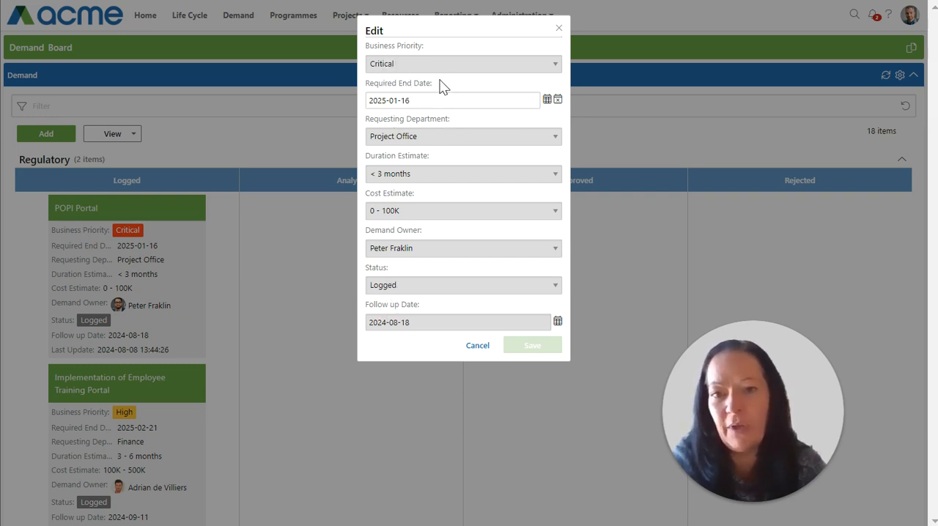
click(440, 67)
click(377, 126)
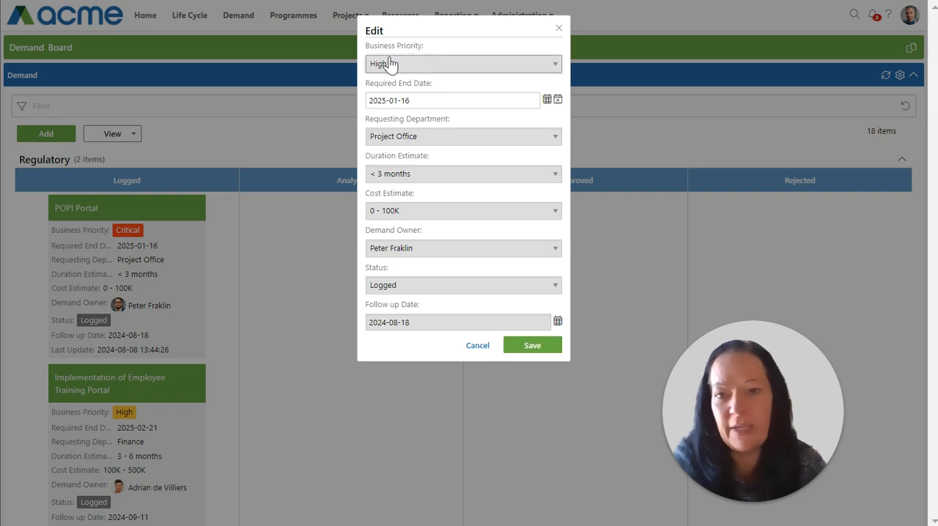
click(527, 346)
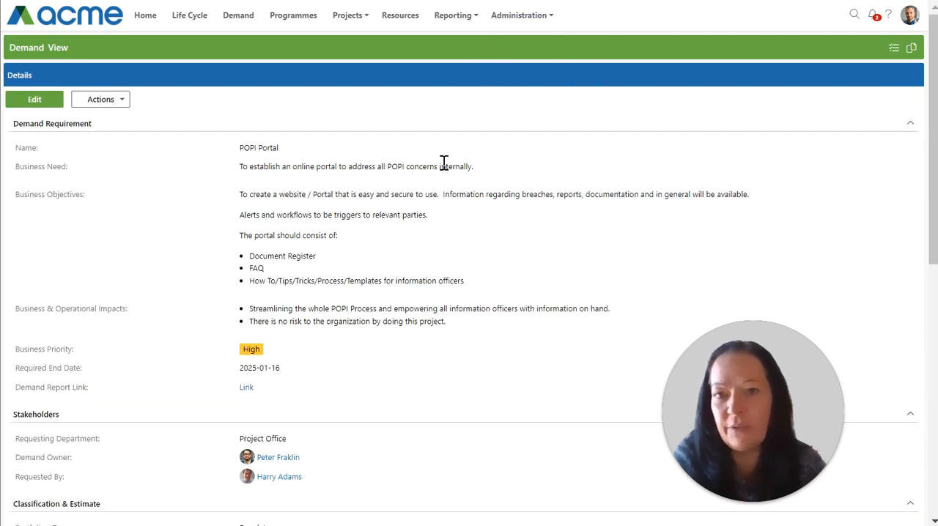
Return from the demand details to the board and move the POPI Portal card from Logged to Analysis
key(ctrl+w)
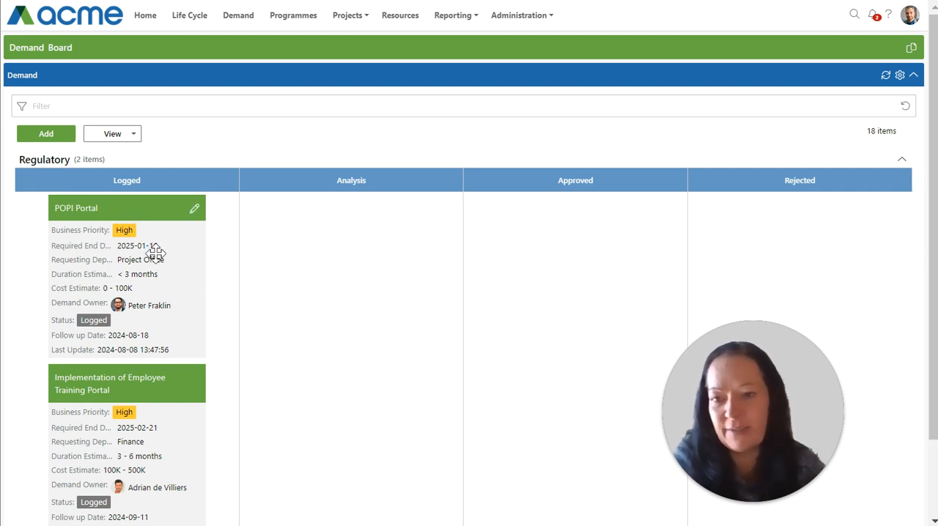
drag(156, 253, 318, 272)
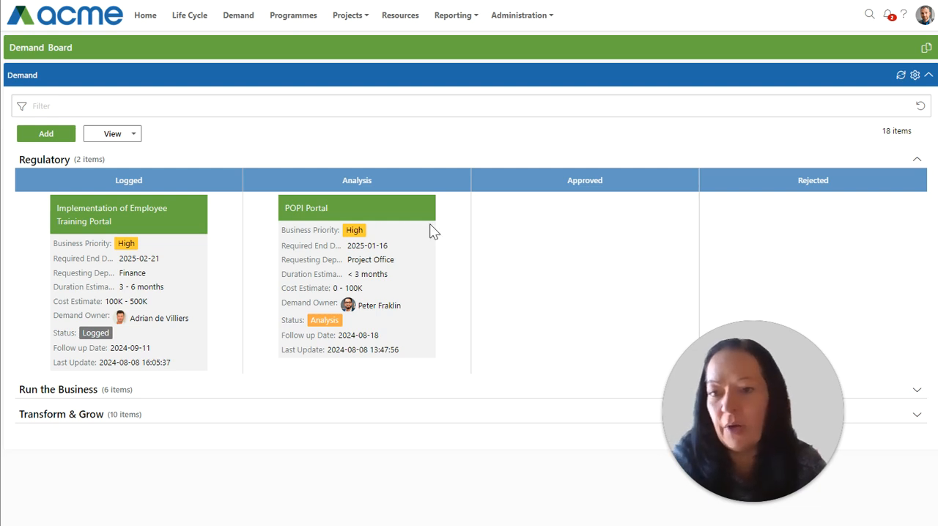
In the demand board settings, remove Last Update from the card fields and place Cost Estimate above Duration Estimate
click(916, 76)
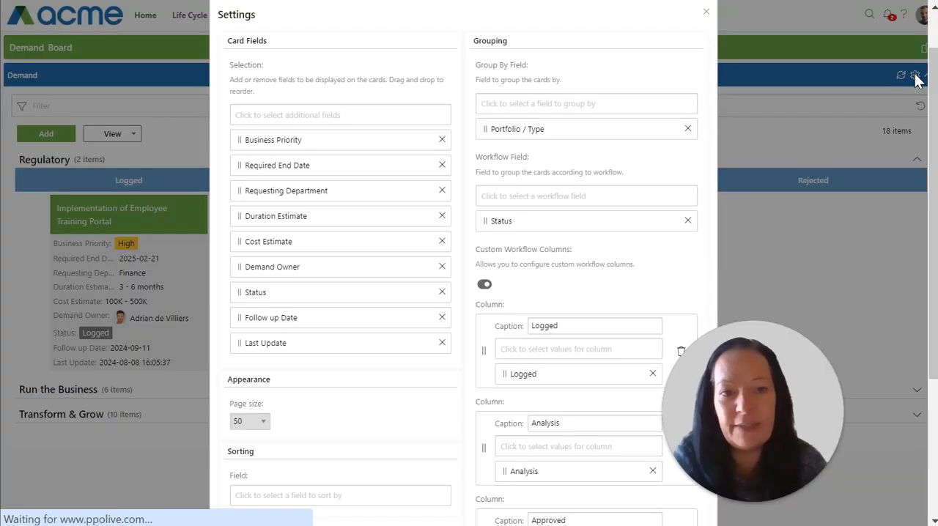
drag(224, 42, 271, 44)
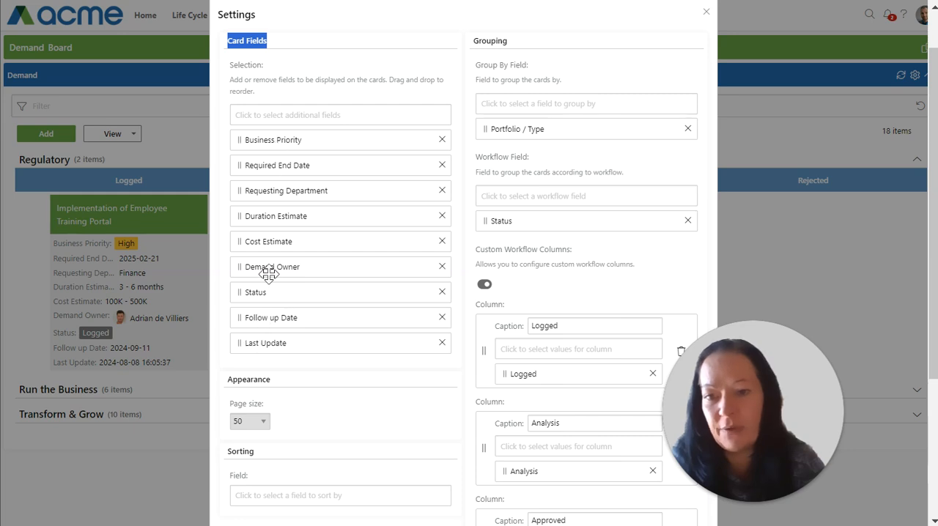
click(441, 343)
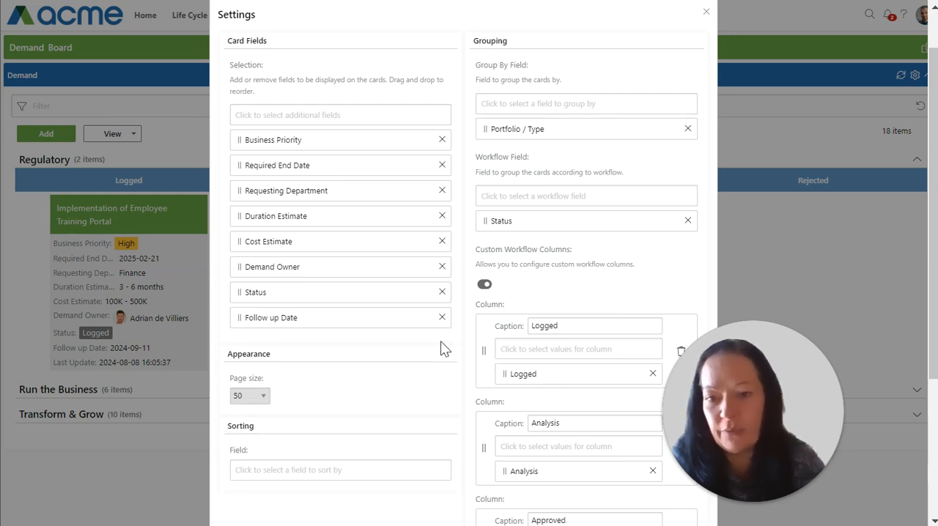
click(289, 113)
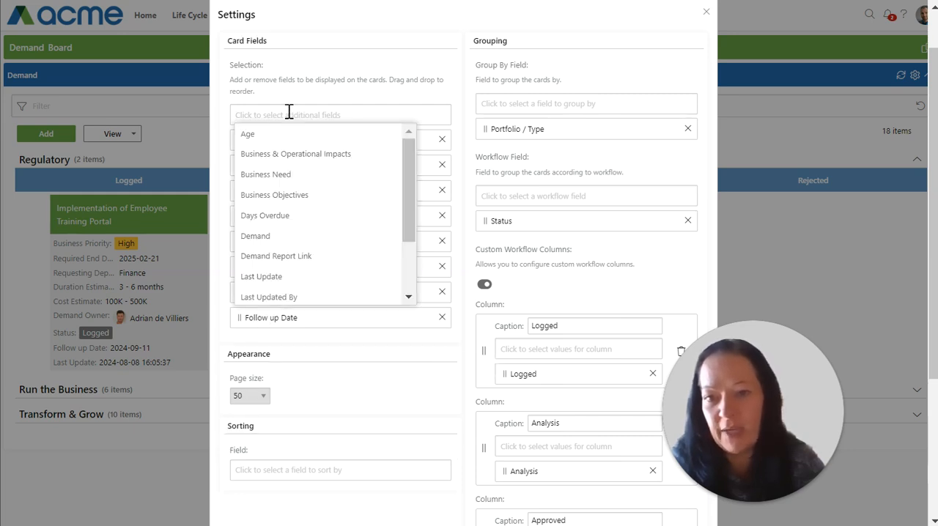
click(289, 113)
drag(275, 239, 281, 221)
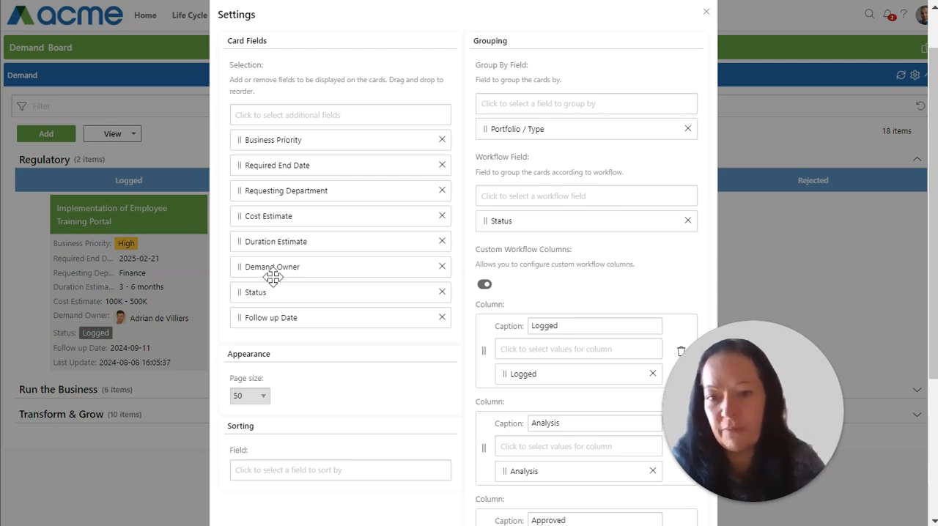
Review the page size, grouping and custom workflow columns, and save the board settings
click(263, 402)
click(263, 403)
scroll(386, 266, up, 1)
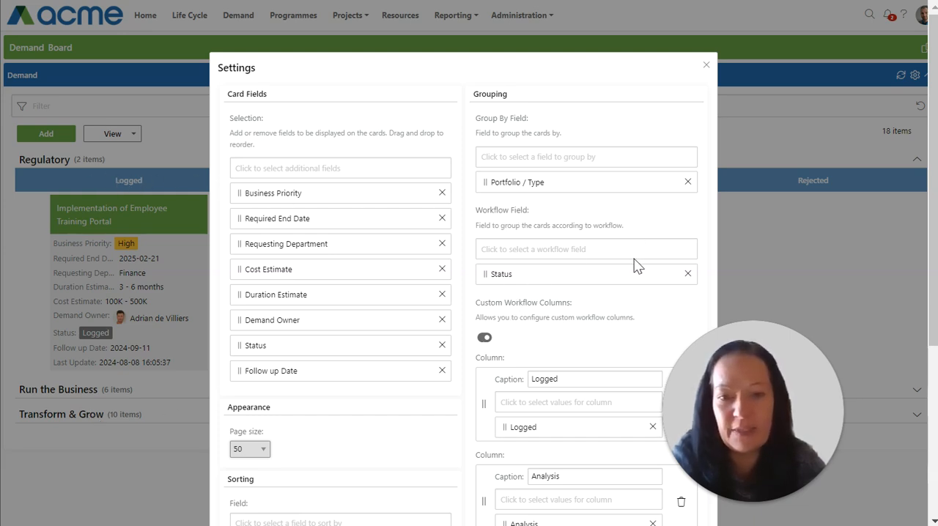
scroll(619, 320, down, 3)
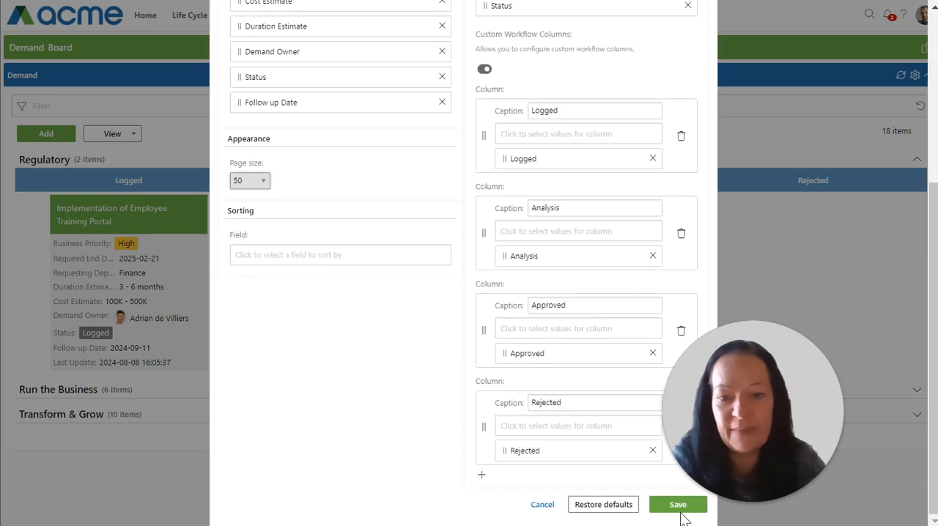
drag(741, 382, 811, 377)
click(675, 506)
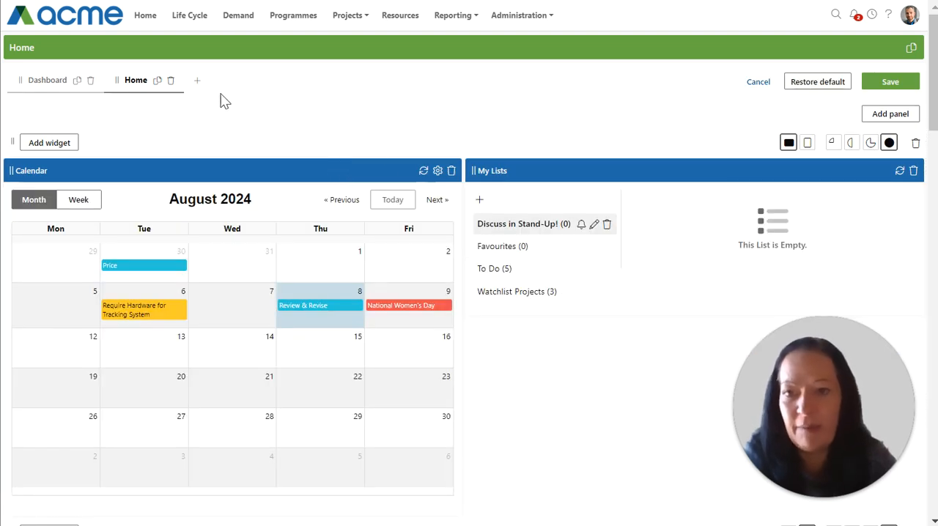
Add a new tab to the home page and insert a Board widget for Demand on it
click(196, 83)
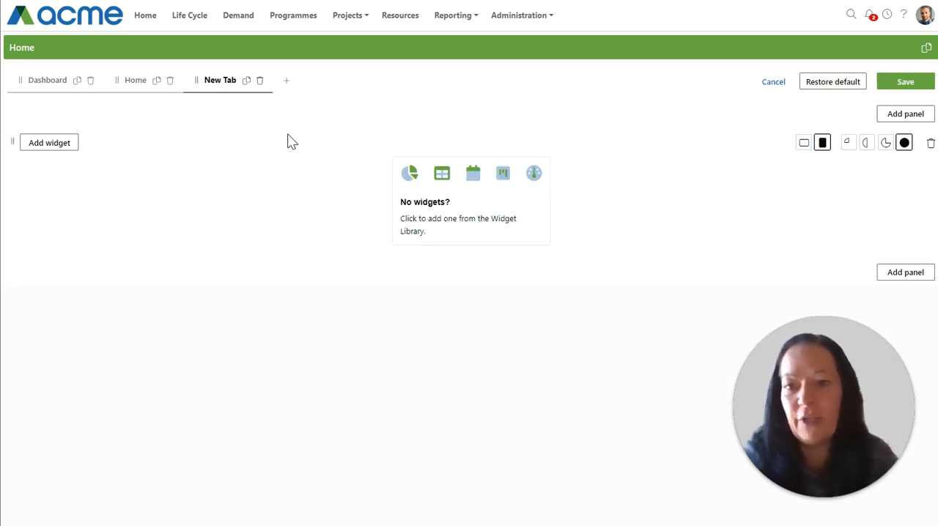
click(466, 196)
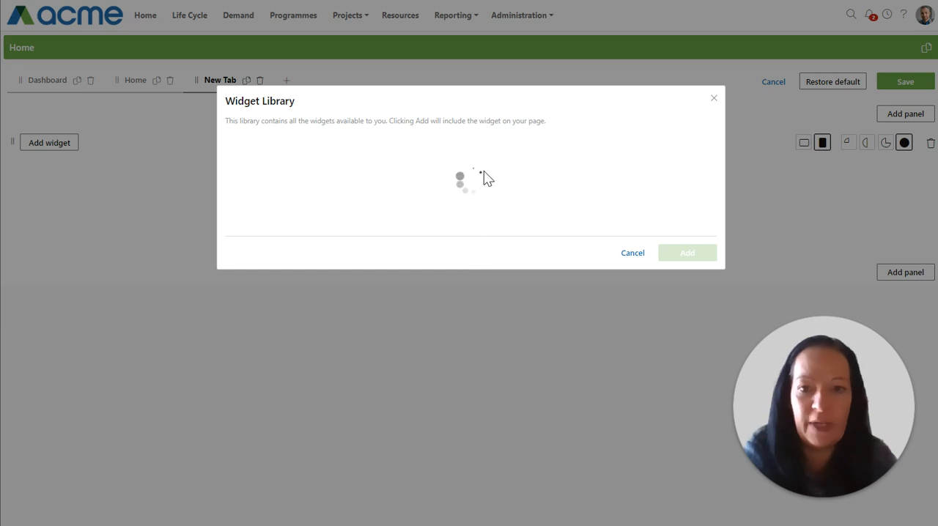
click(466, 168)
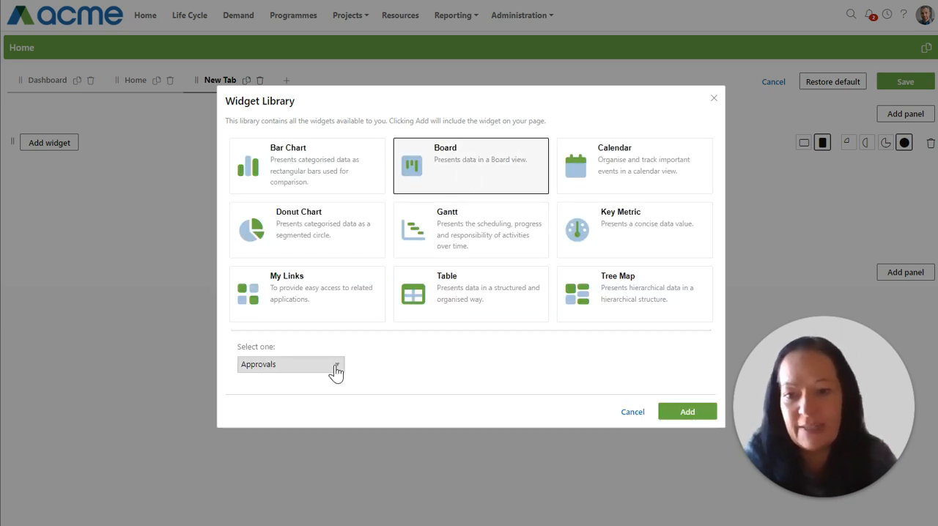
click(333, 365)
click(278, 209)
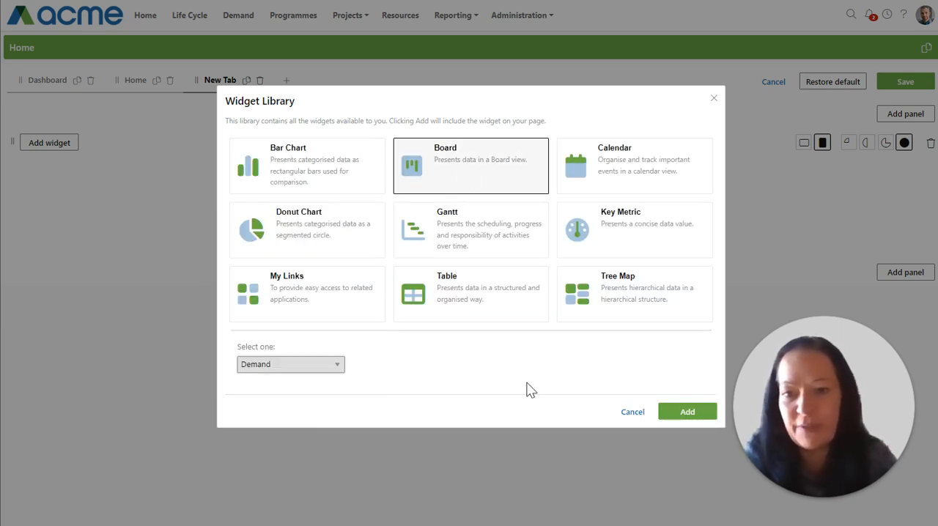
click(688, 412)
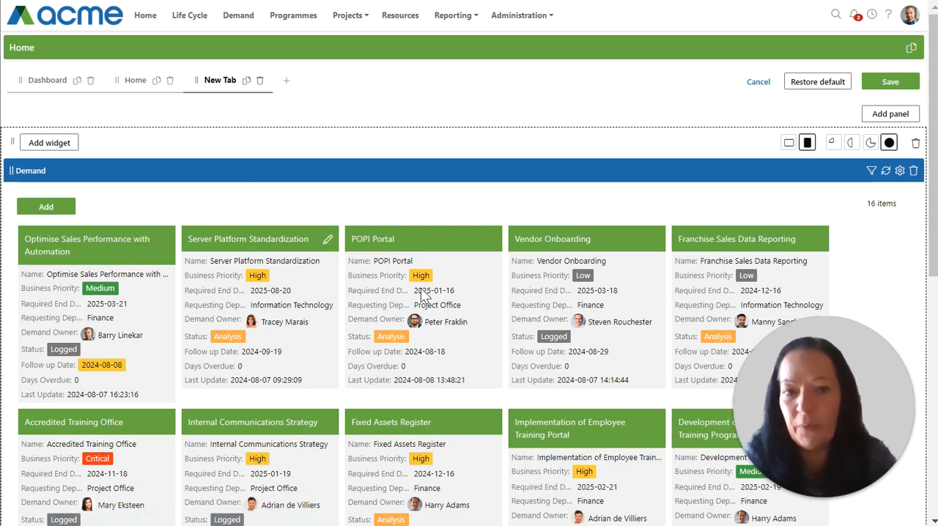
In the Demand widget's settings, group the cards by Business Priority and use Status as the workflow field
click(900, 172)
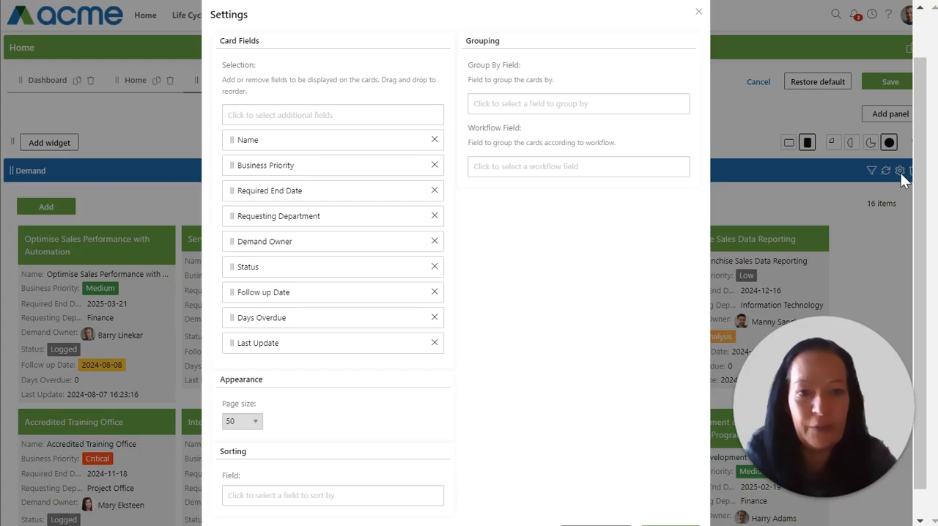
click(554, 105)
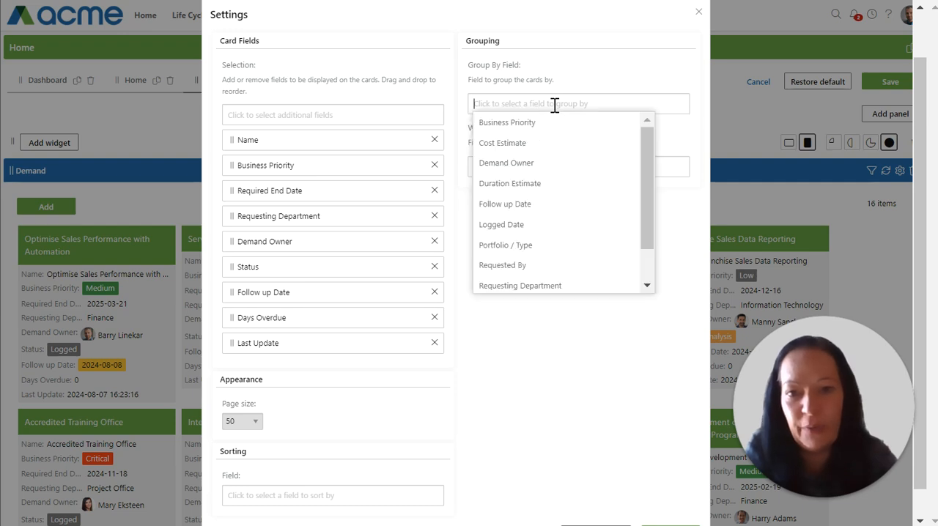
click(503, 123)
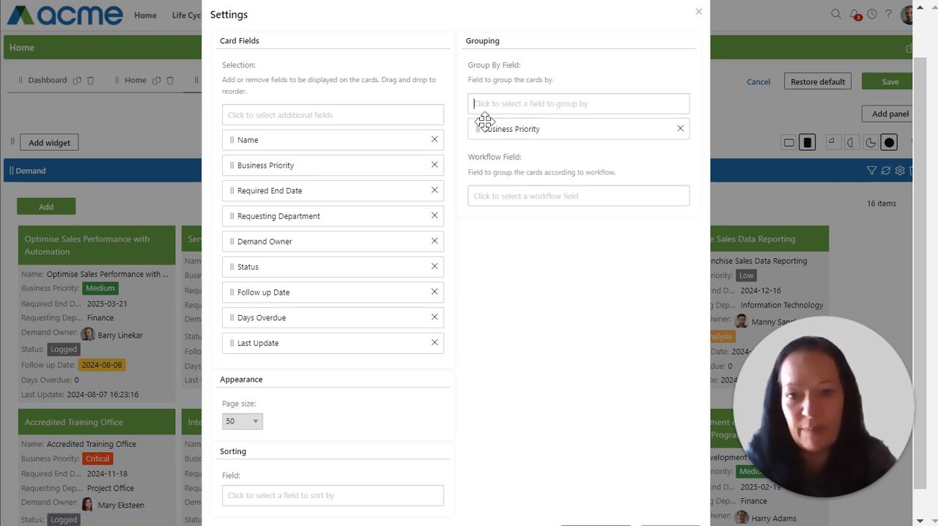
click(518, 195)
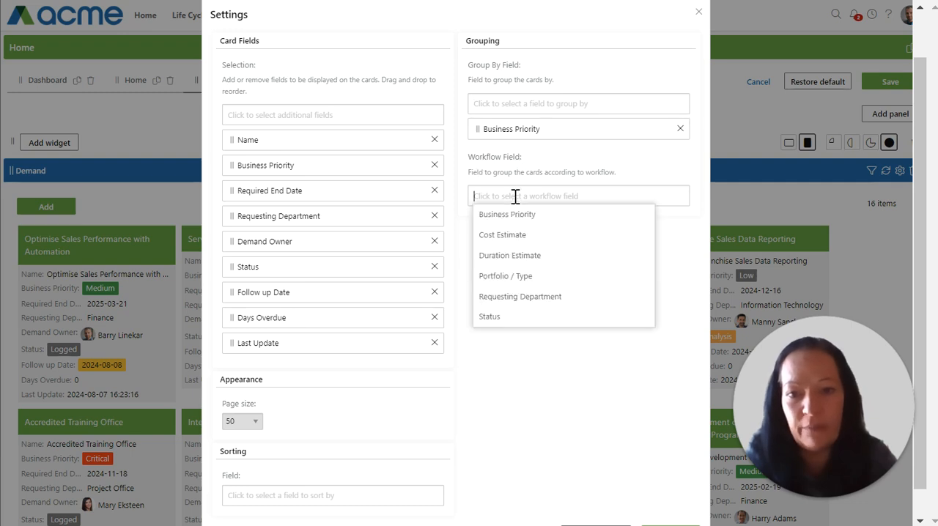
click(489, 317)
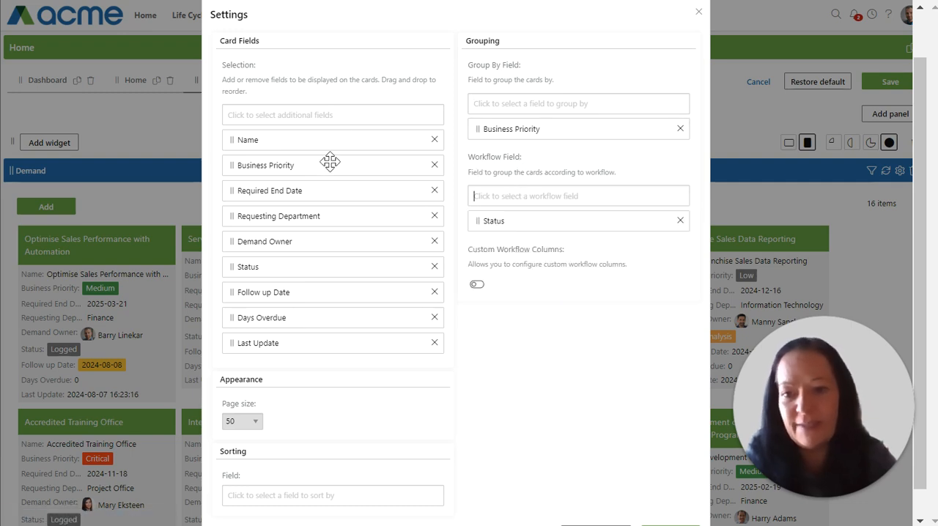
Remove Last Update from the widget's card fields, move Demand Owner above Requesting Department, and save the settings
click(435, 343)
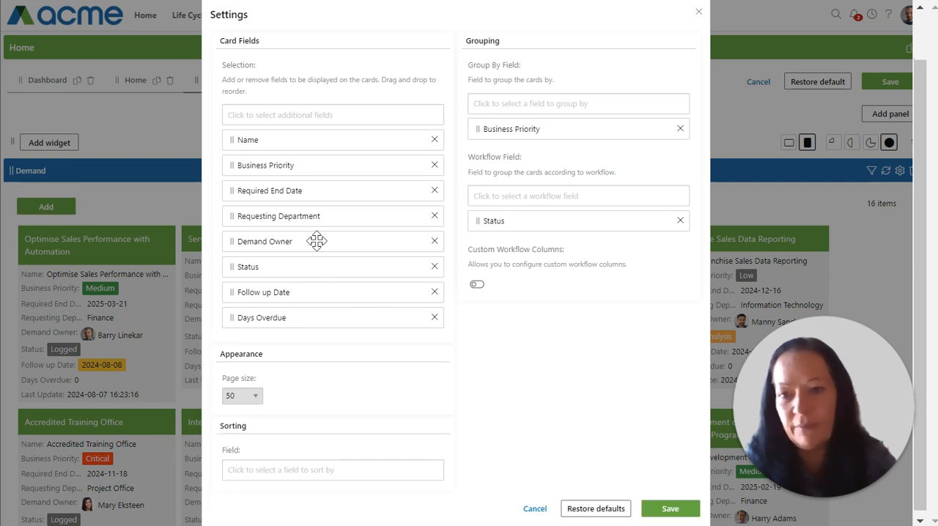
drag(262, 247, 264, 217)
click(668, 509)
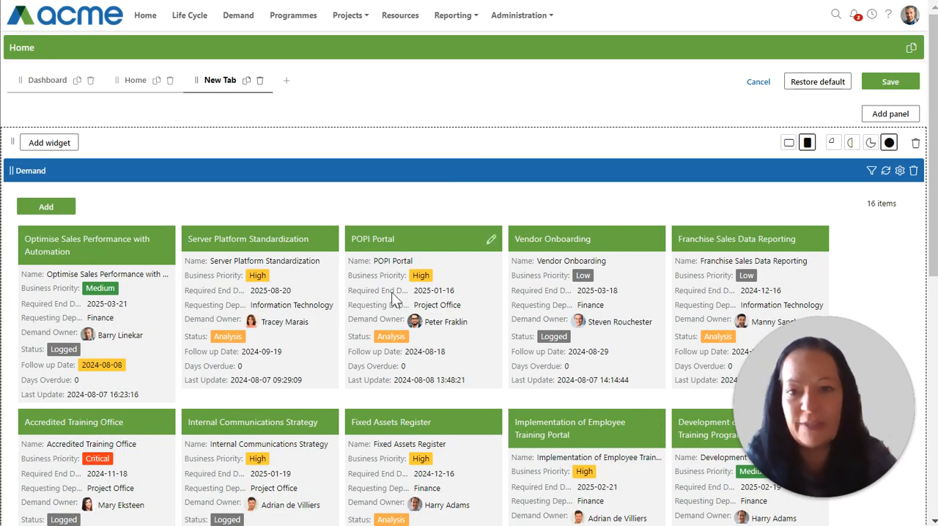